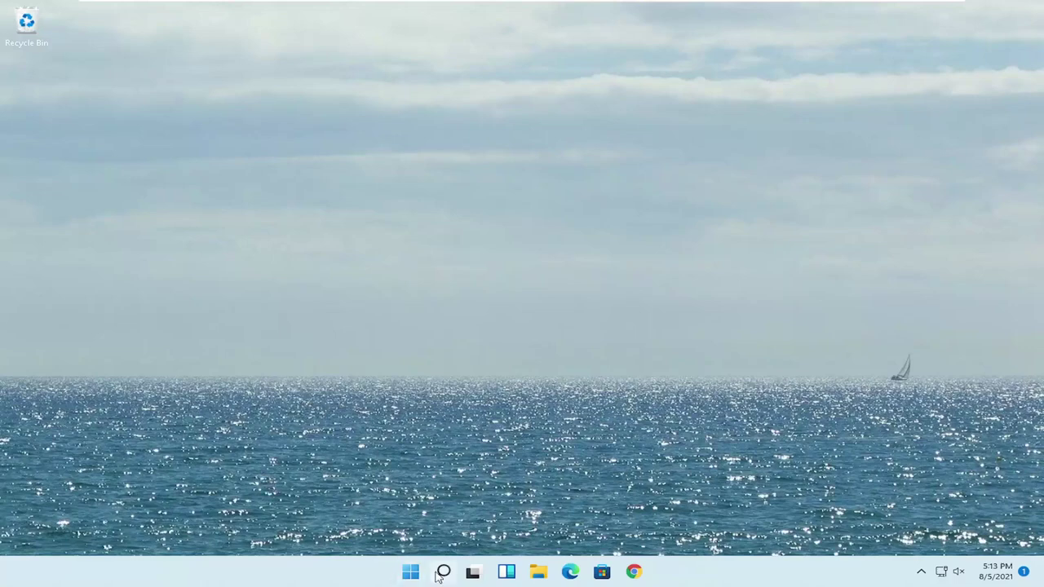
- Search 'advanced system' and open System Properties on its Hardware tab
click(443, 572)
text(advanc)
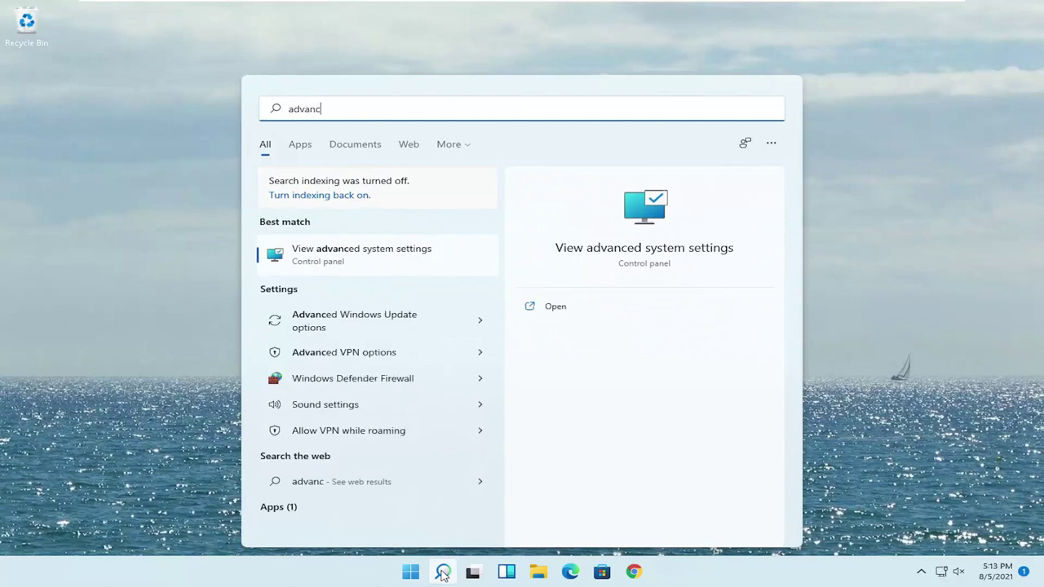
text(ed system)
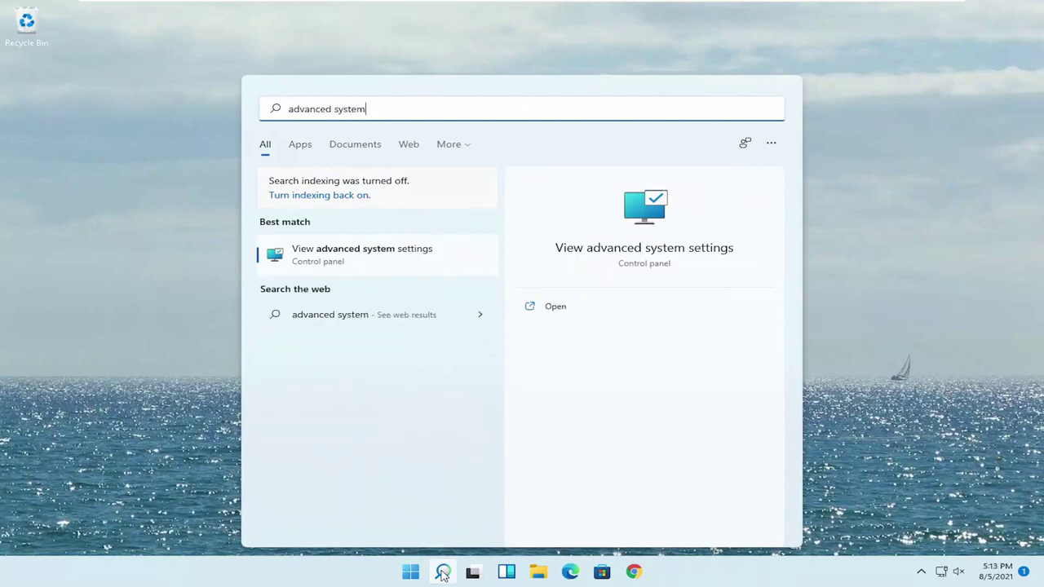
click(356, 255)
drag(203, 39, 517, 119)
click(454, 148)
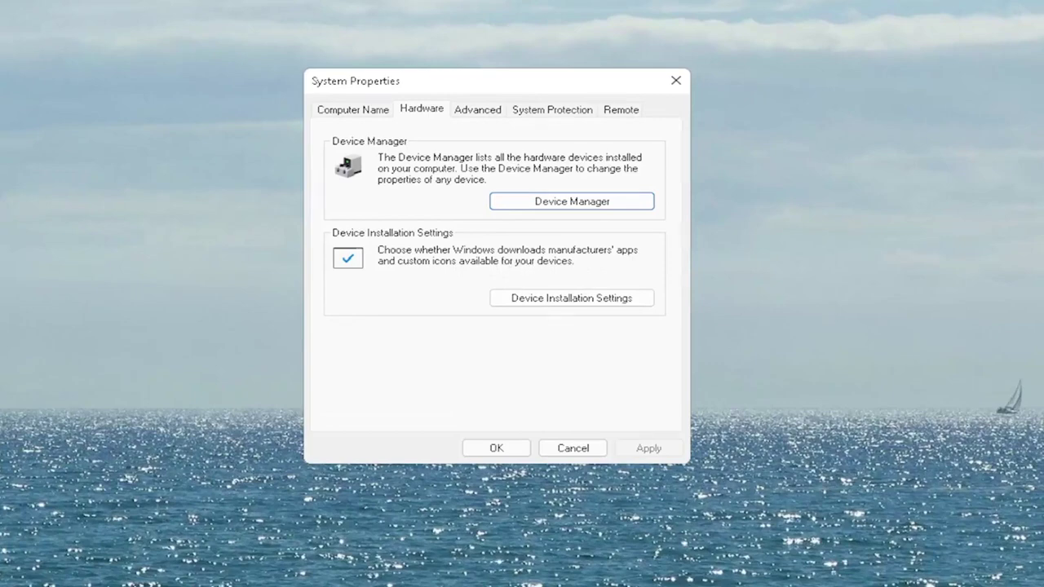
- Set device installation to auto-download manufacturers' apps and icons (Yes), save, and close System Properties
click(566, 296)
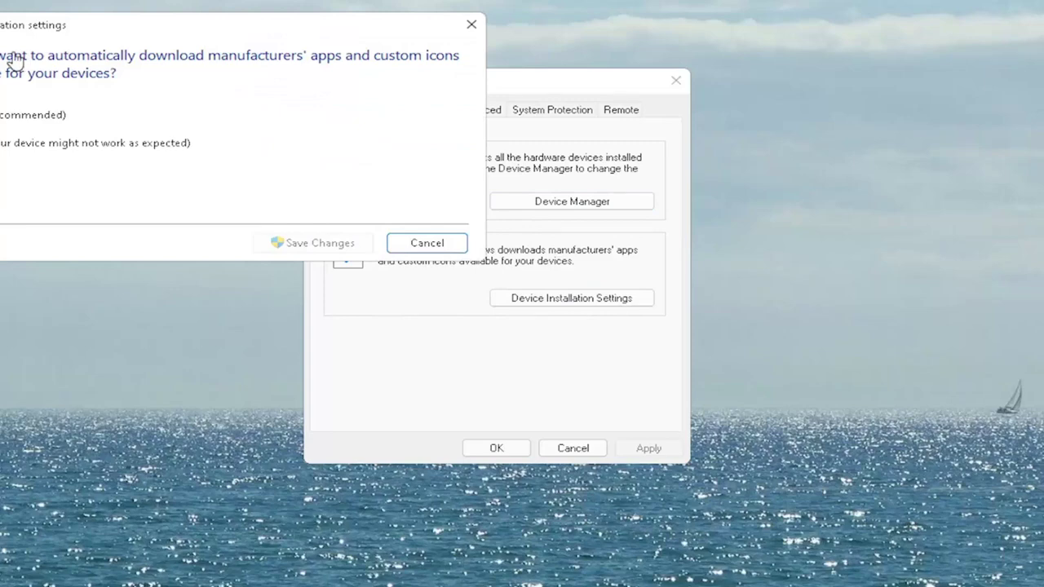
drag(71, 34, 306, 96)
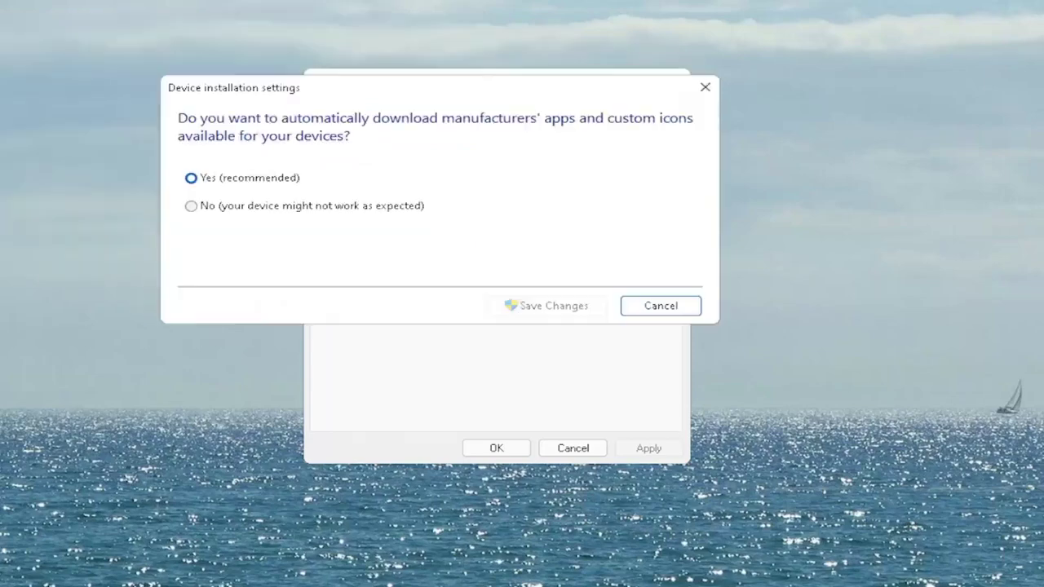
click(238, 185)
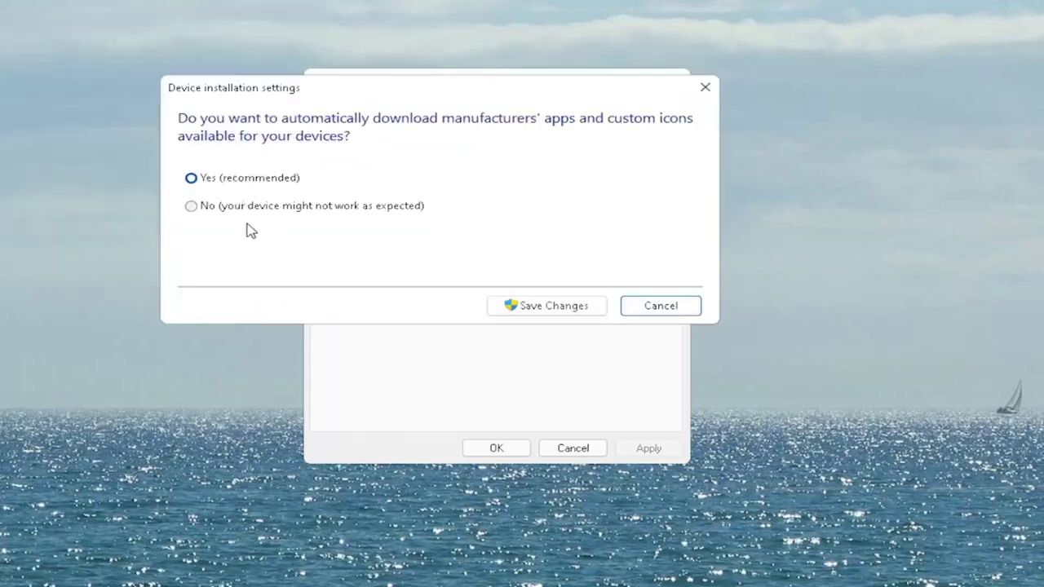
click(568, 305)
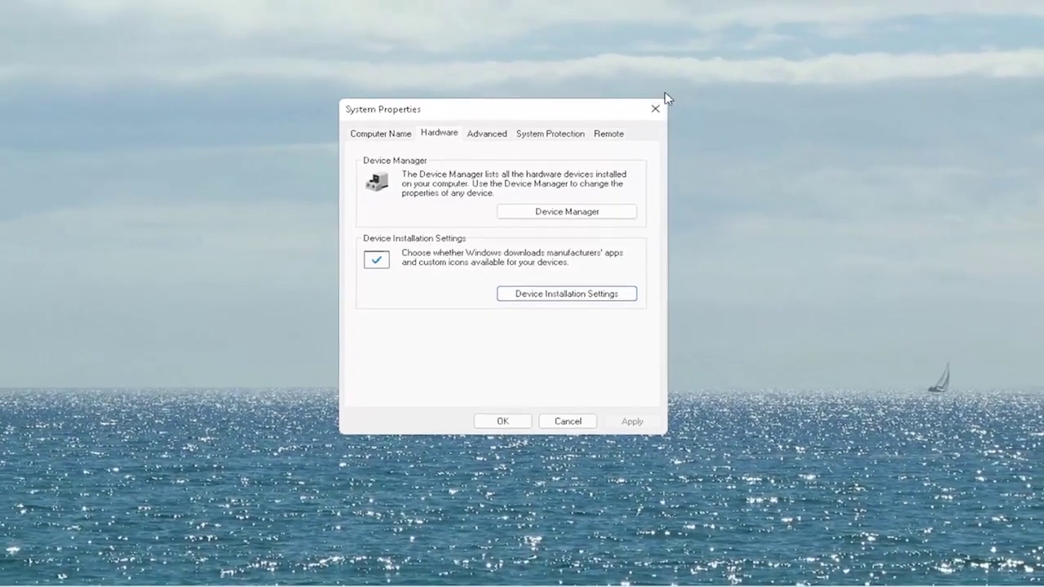
click(676, 81)
- Open Device Manager via search and expand Sound, video and game controllers to High Definition Audio Device
click(443, 574)
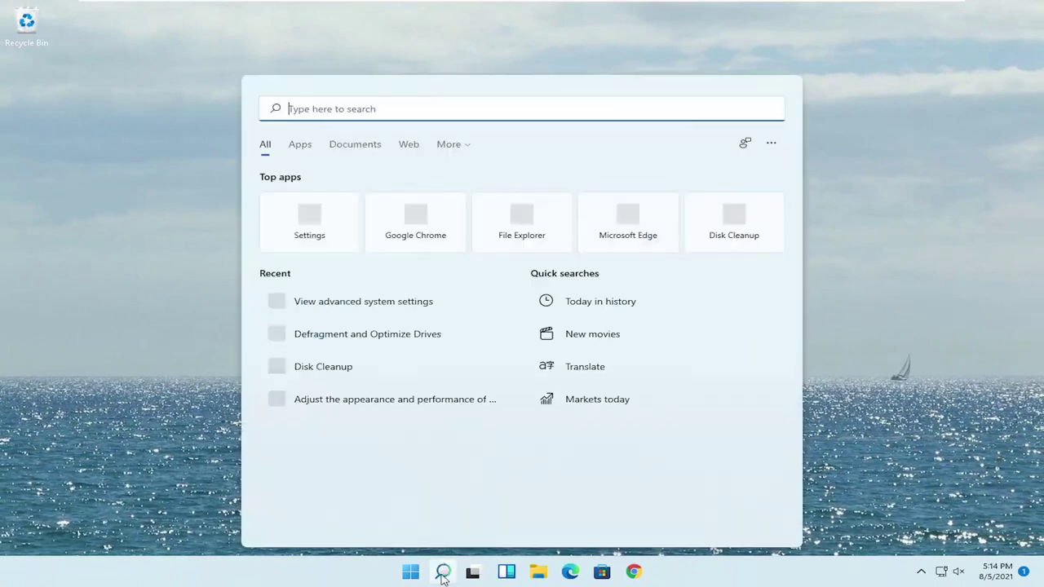
text(device manager)
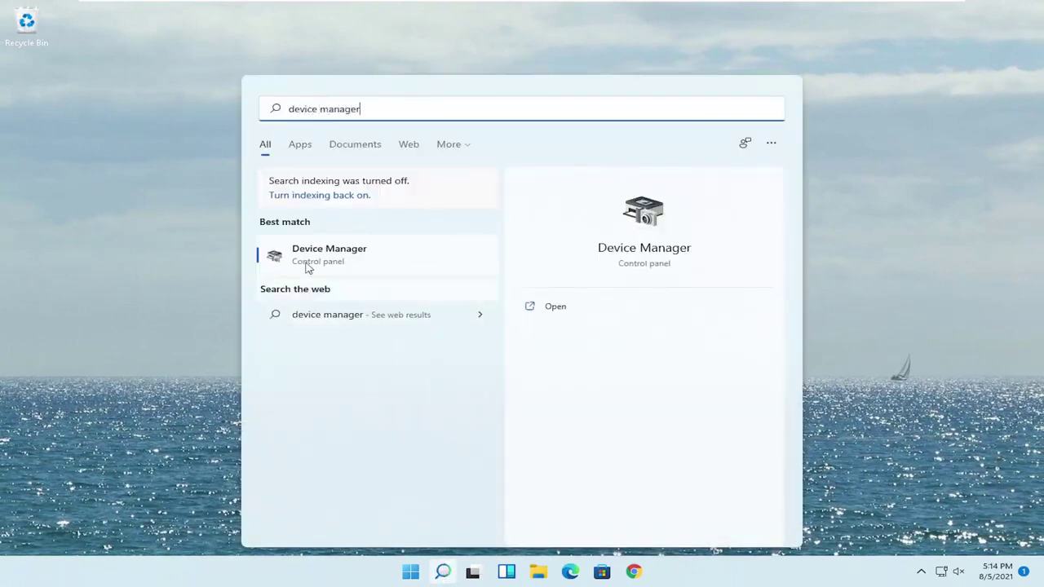
click(352, 258)
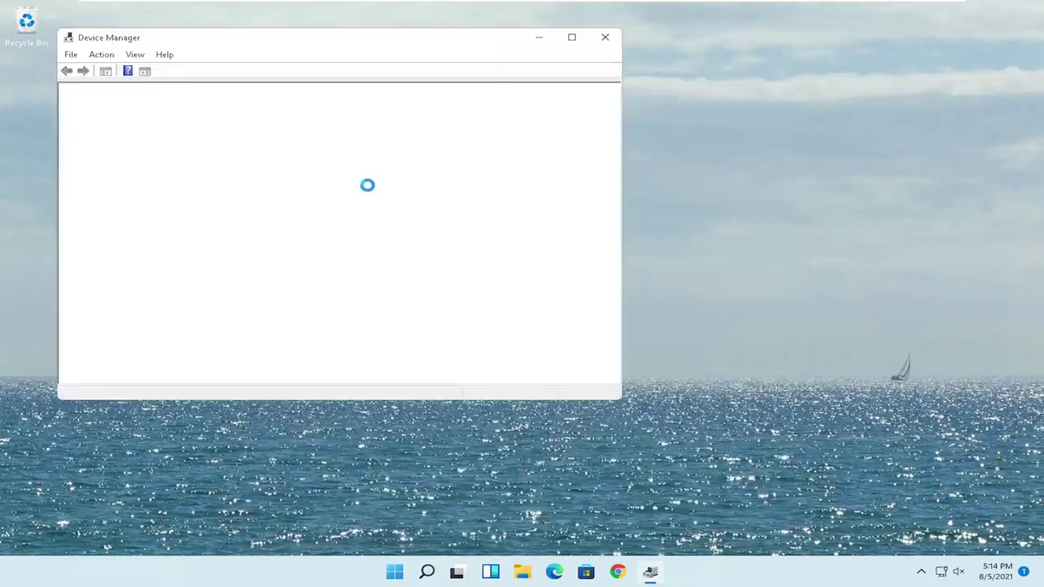
drag(375, 53, 495, 74)
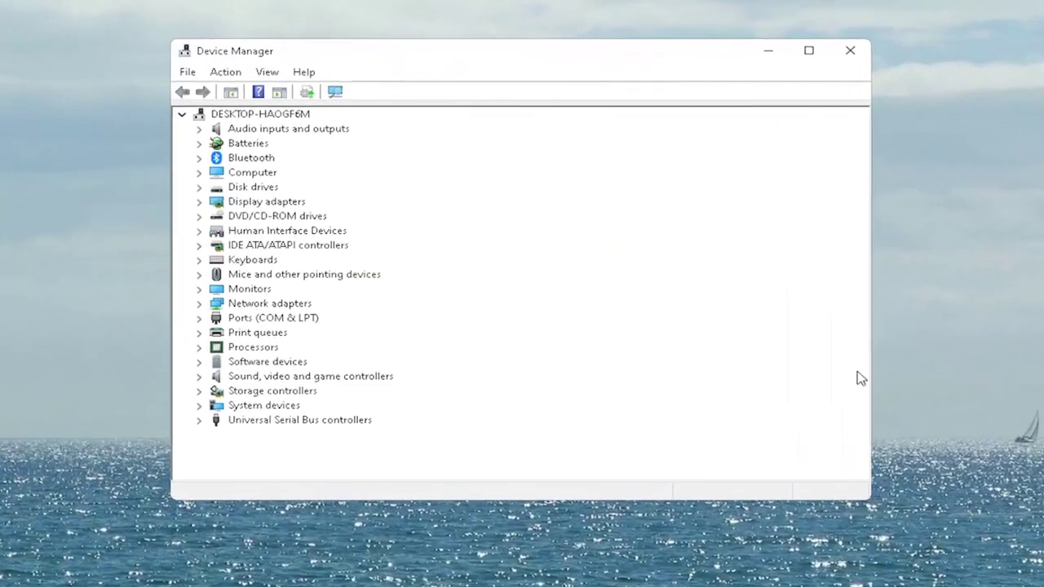
click(276, 377)
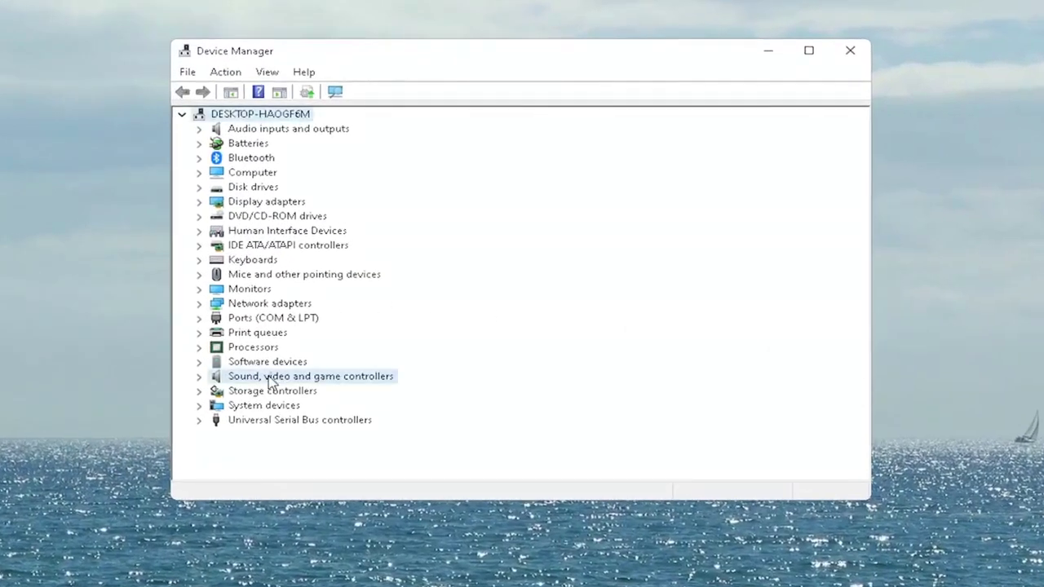
double_click(320, 383)
click(295, 391)
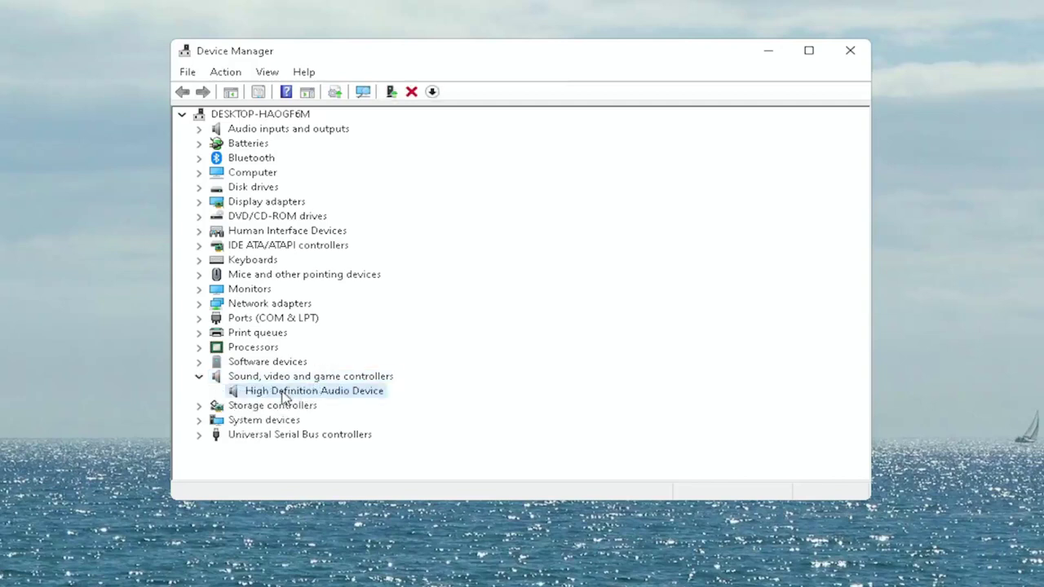
right_click(318, 396)
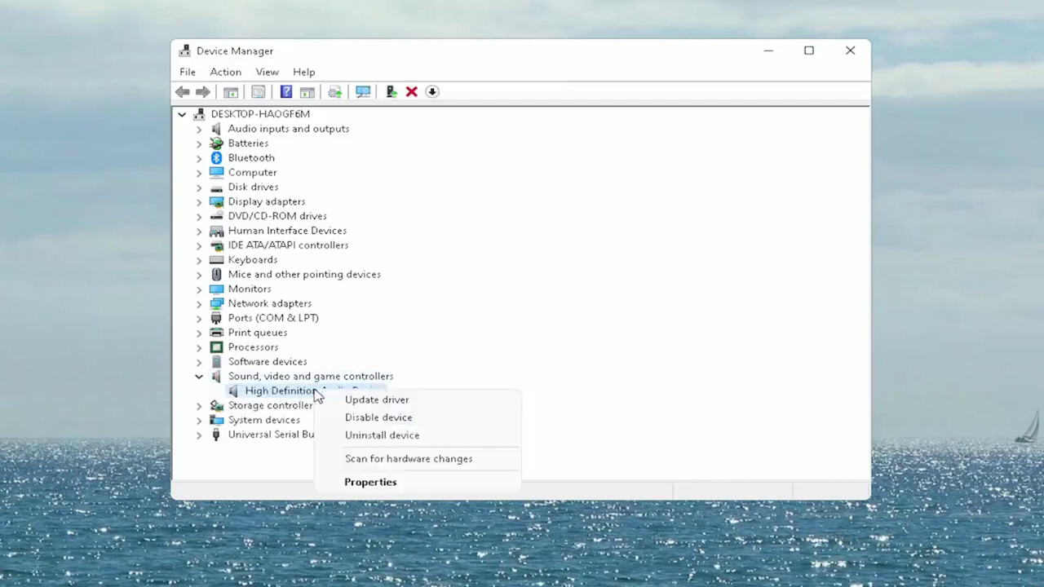
- From High Definition Audio Device properties, start Update Driver on the Driver tab
click(359, 485)
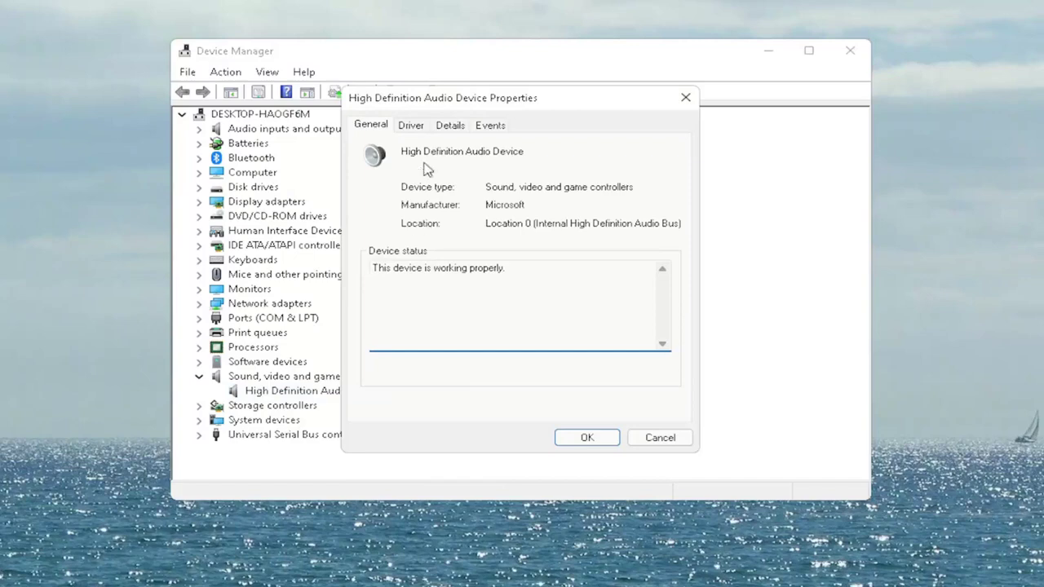
click(412, 126)
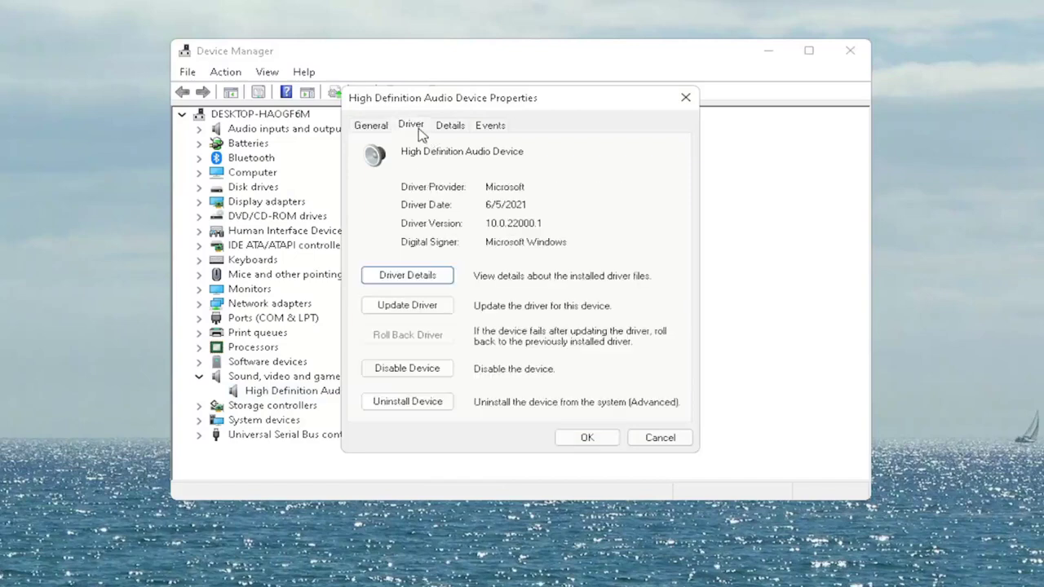
click(418, 307)
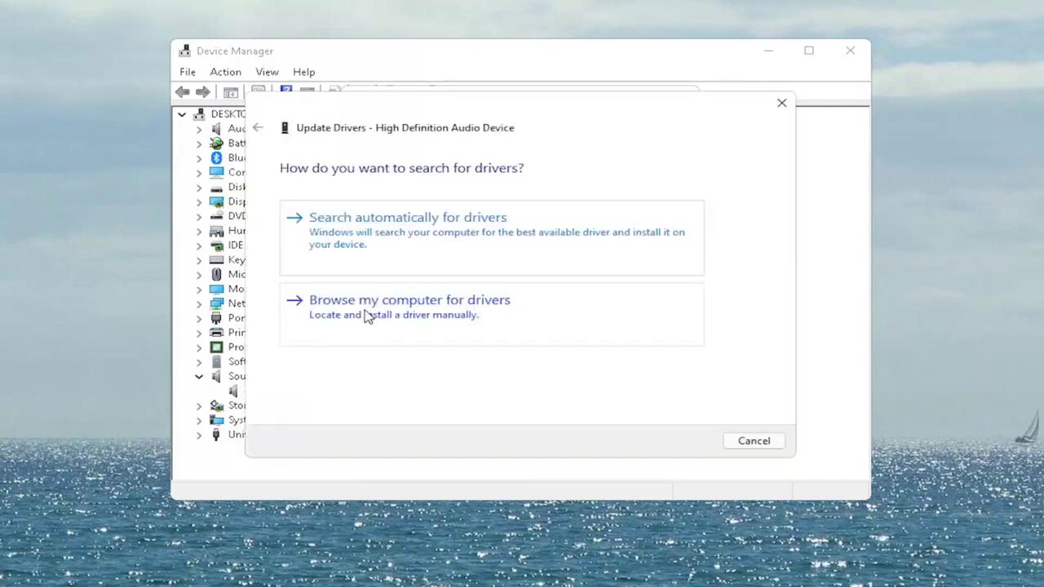
- Reinstall the High Definition Audio Device driver from the computer's driver list, accepting the warning
click(480, 305)
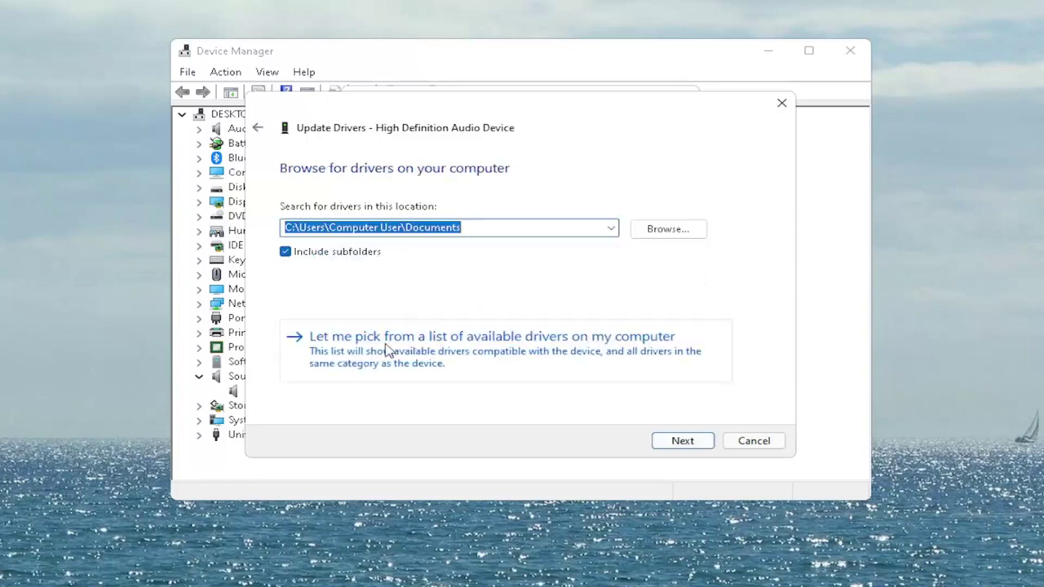
click(498, 362)
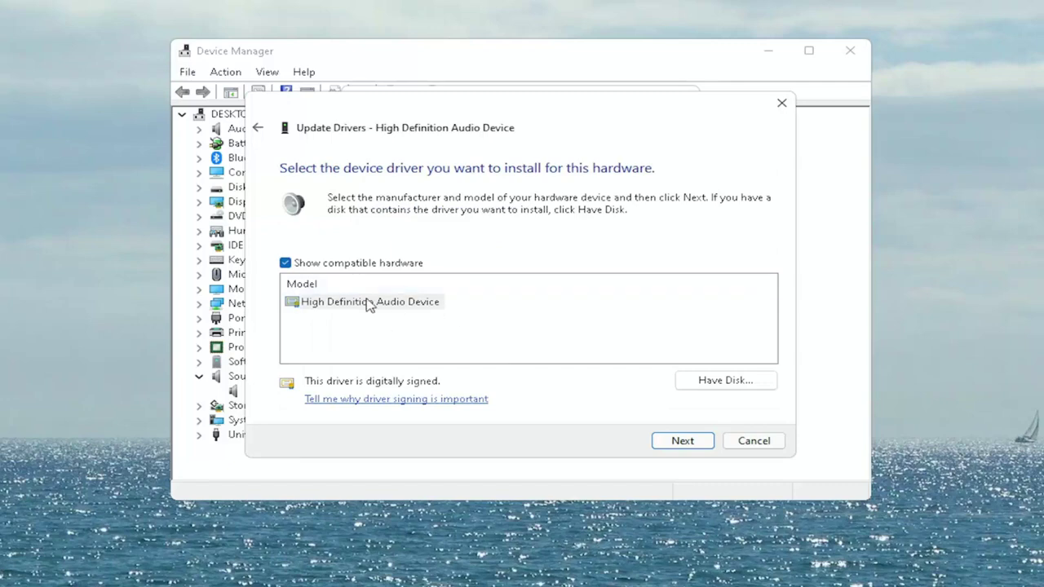
click(347, 302)
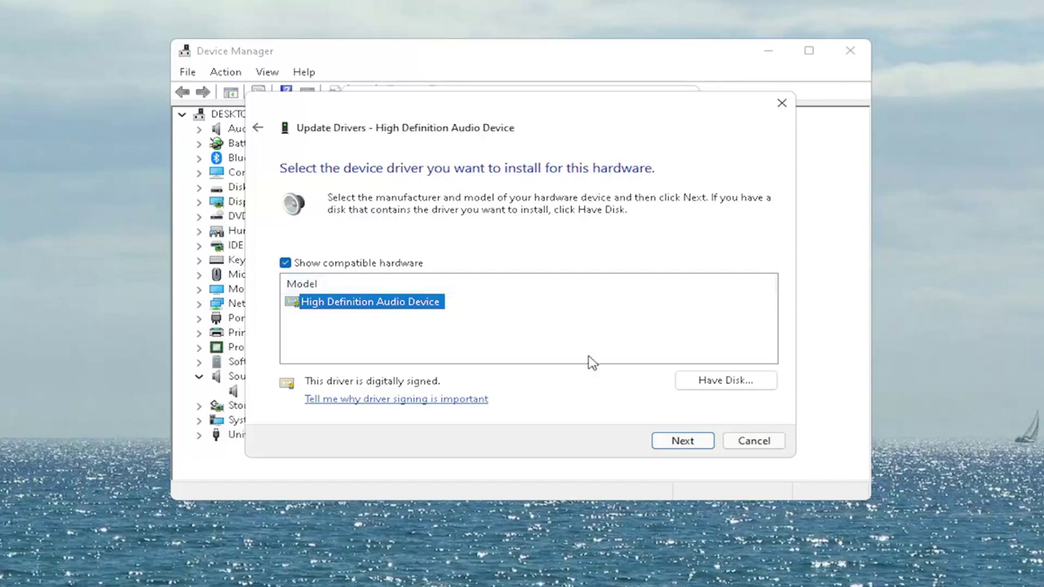
click(684, 444)
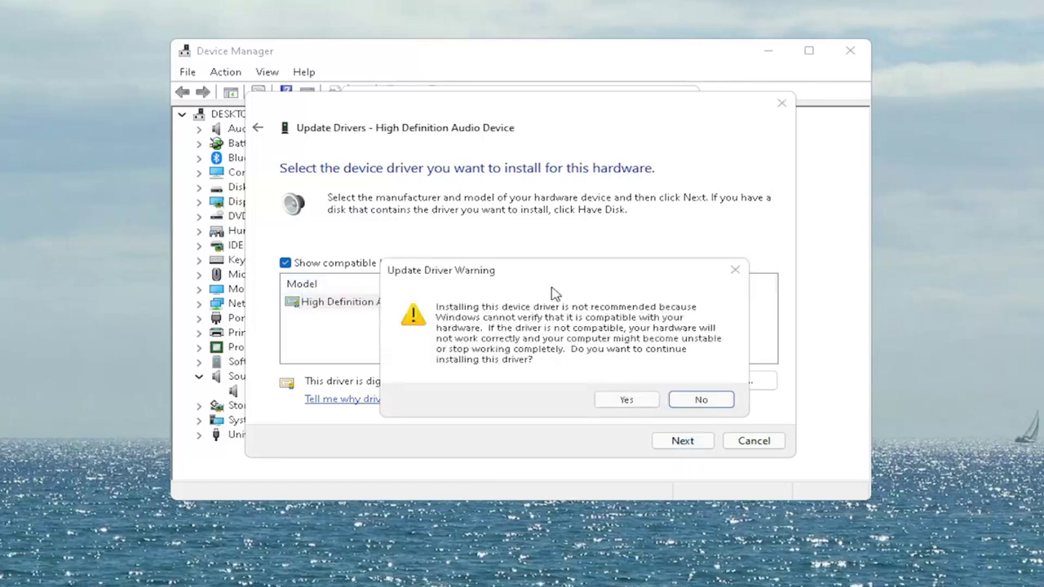
drag(541, 273, 480, 240)
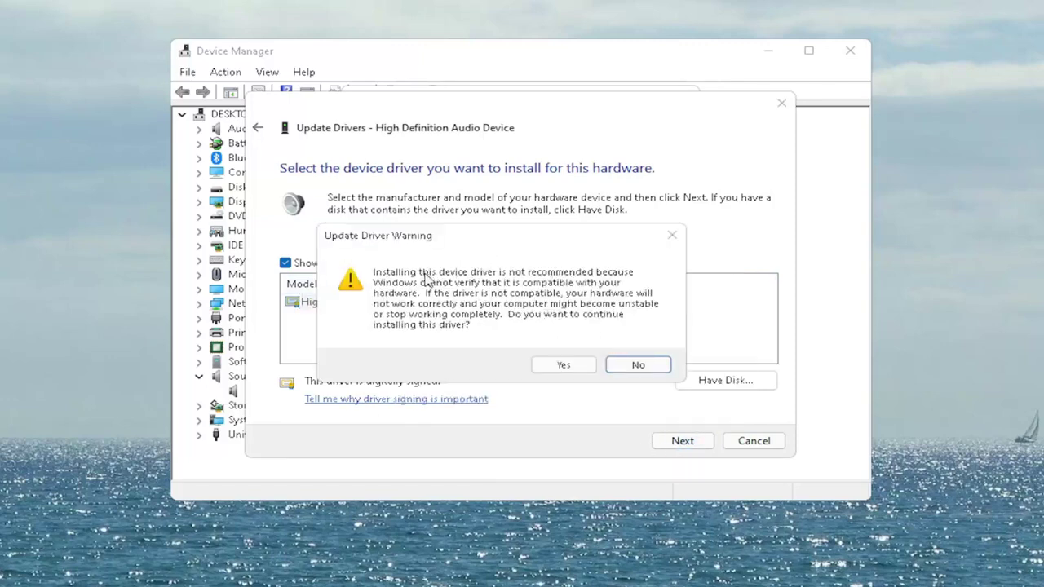
click(576, 367)
click(759, 442)
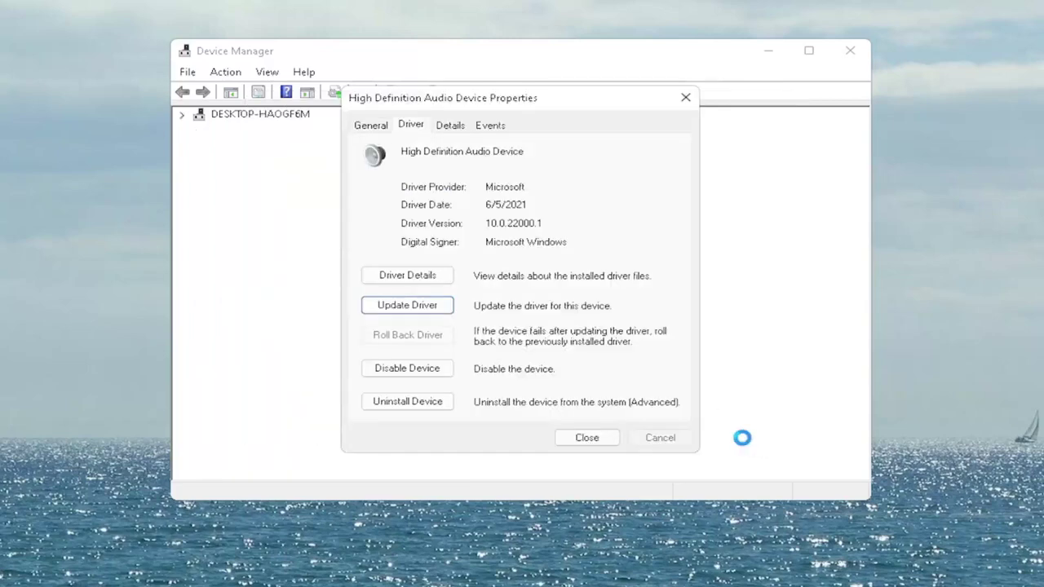
click(587, 439)
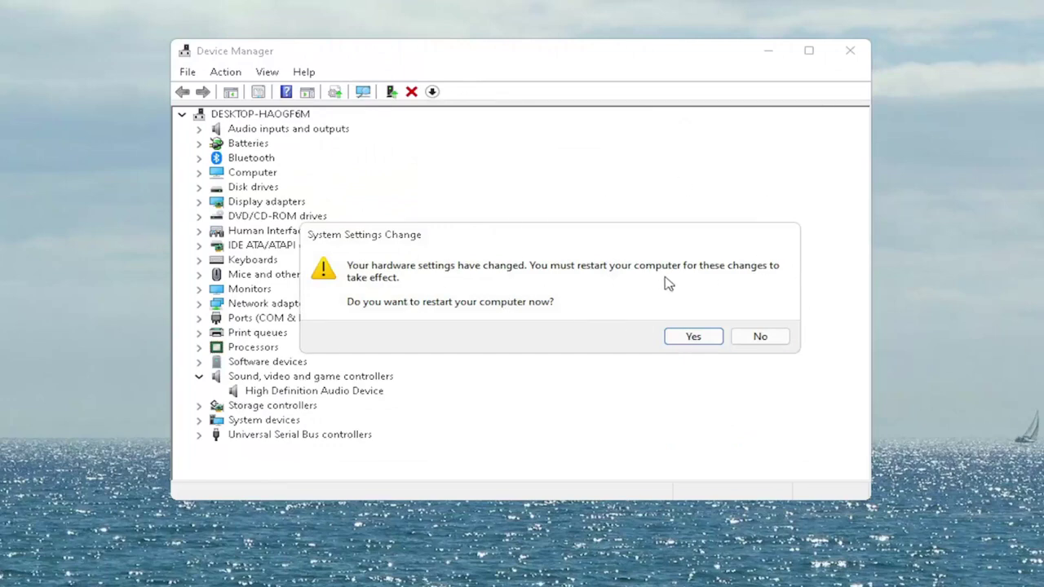
- Accept the restart prompt so the computer reboots and applies the driver change
click(707, 330)
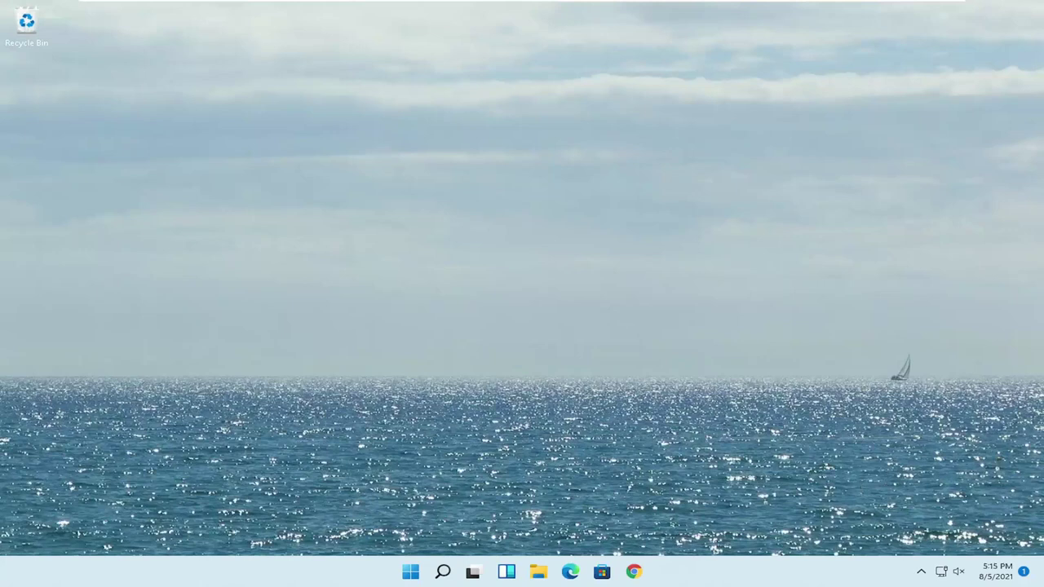
- Open Settings' Bluetooth & devices page from the taskbar's Bluetooth icon
click(922, 572)
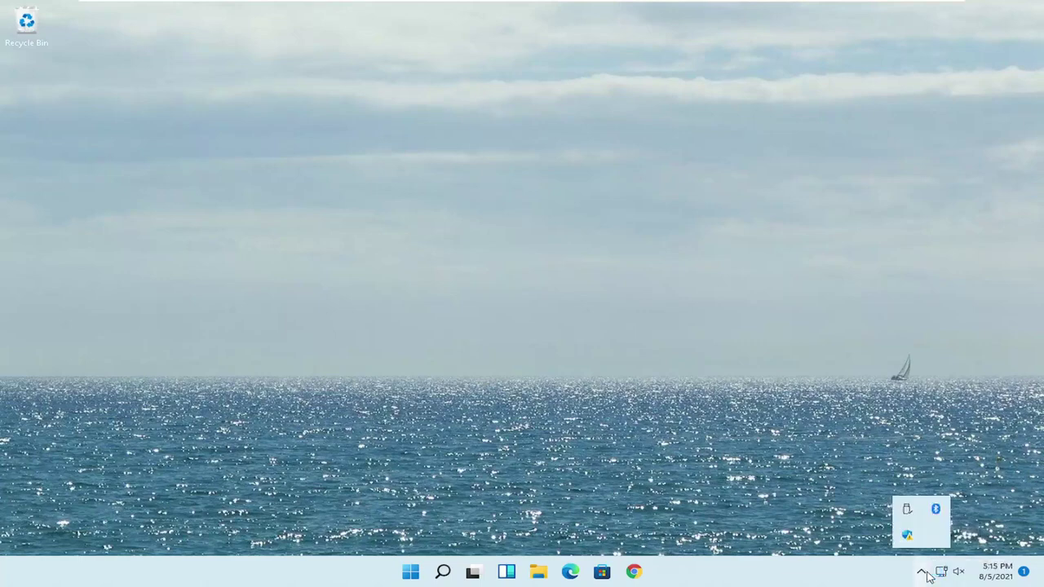
click(940, 514)
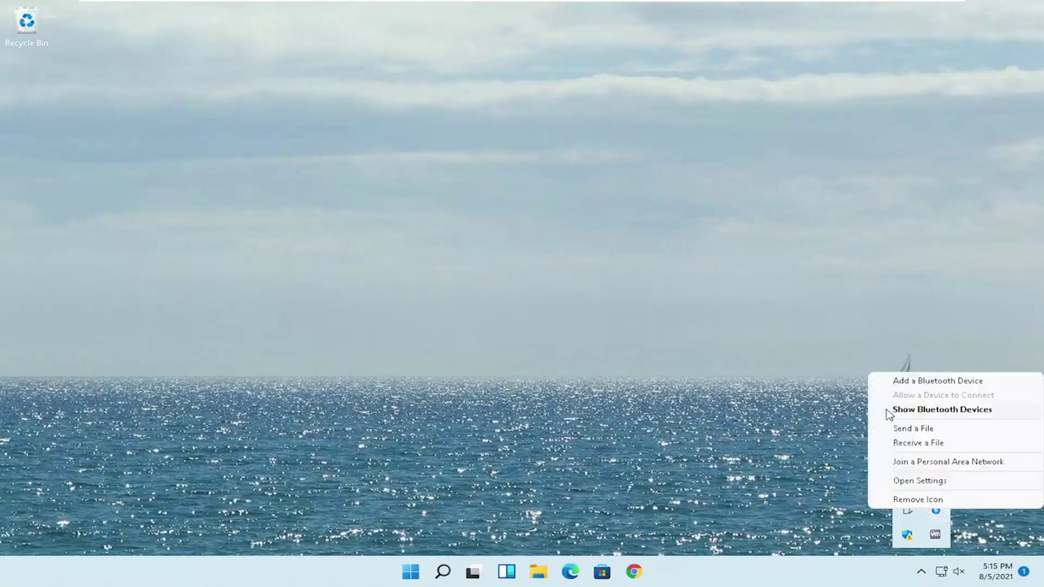
click(943, 413)
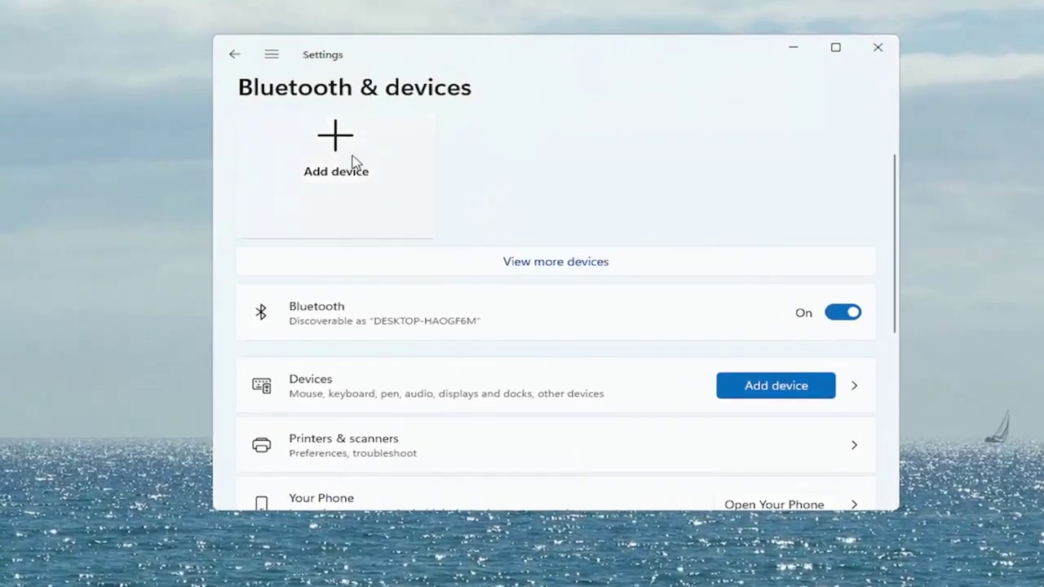
- Start adding a Bluetooth device, cancel the empty search, and close Settings
click(333, 147)
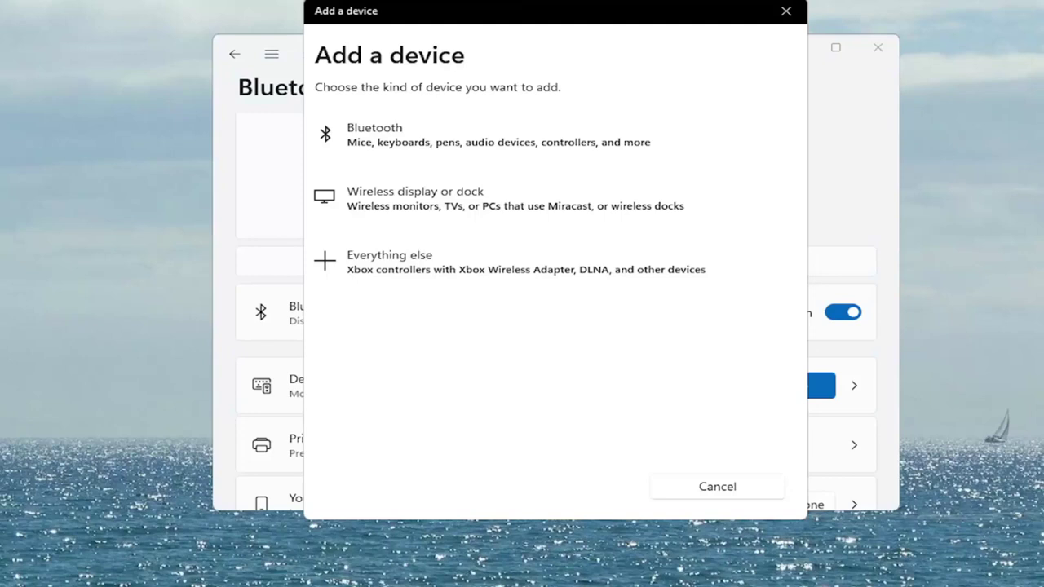
click(377, 147)
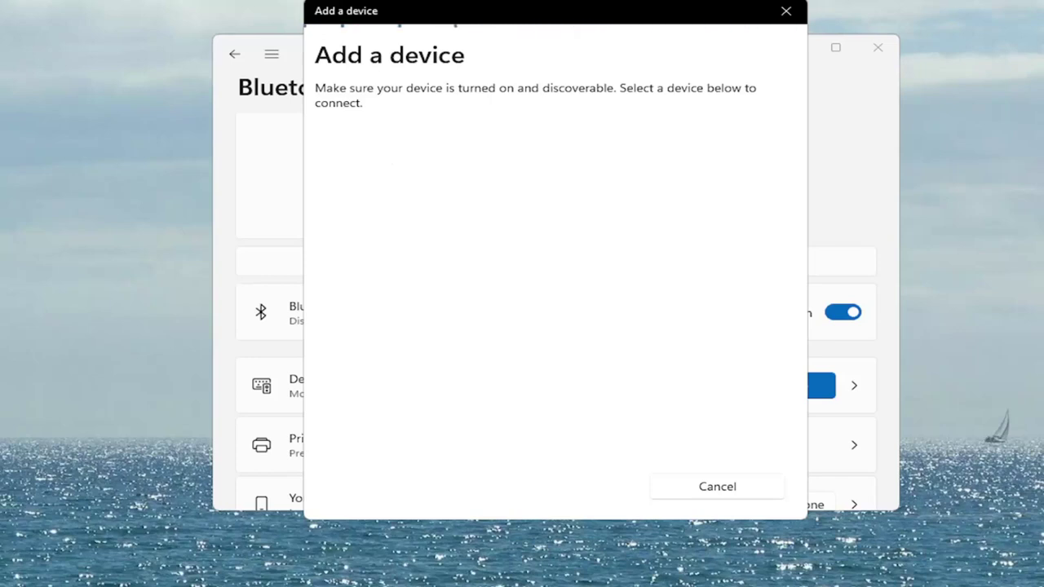
click(787, 11)
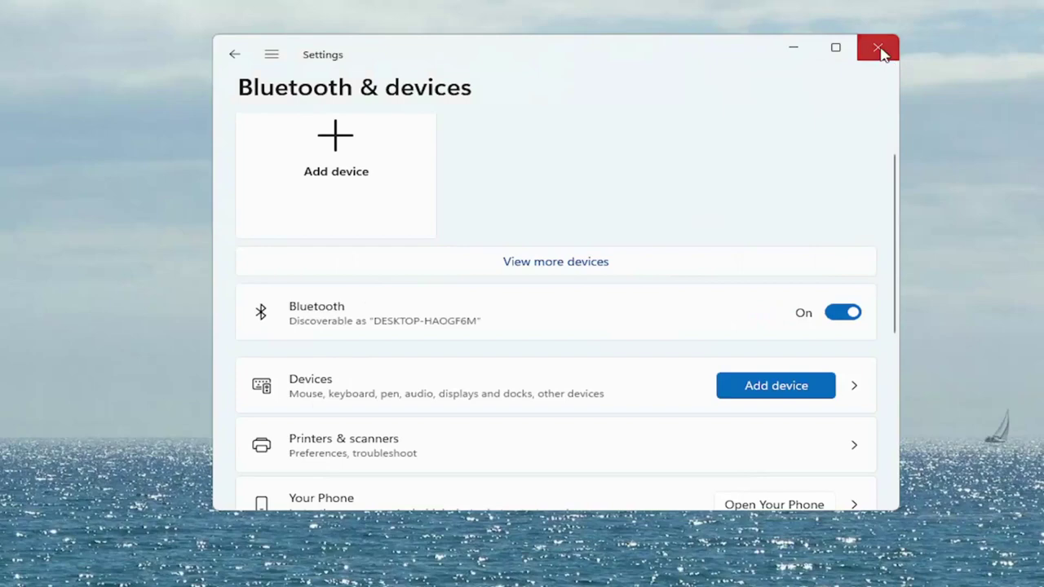
click(879, 49)
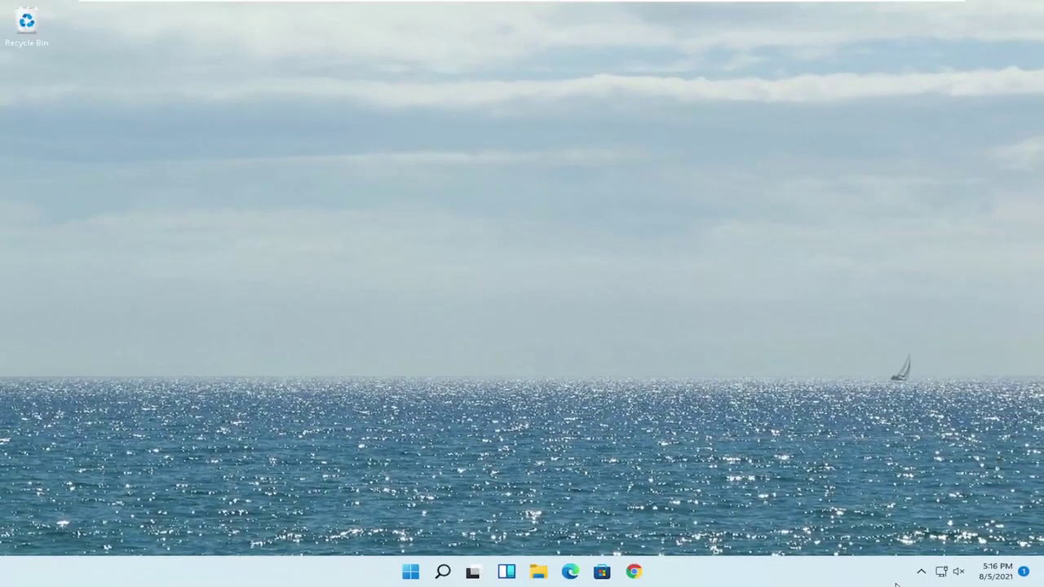
- Launch Settings from search and open System › Sound, showing Speakers at volume 0
click(442, 573)
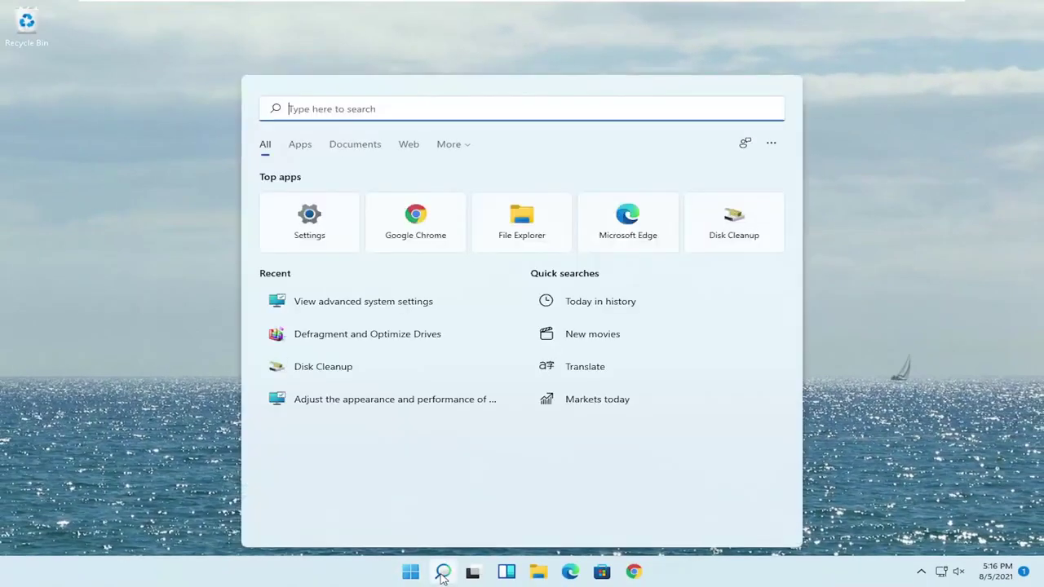
text(settings)
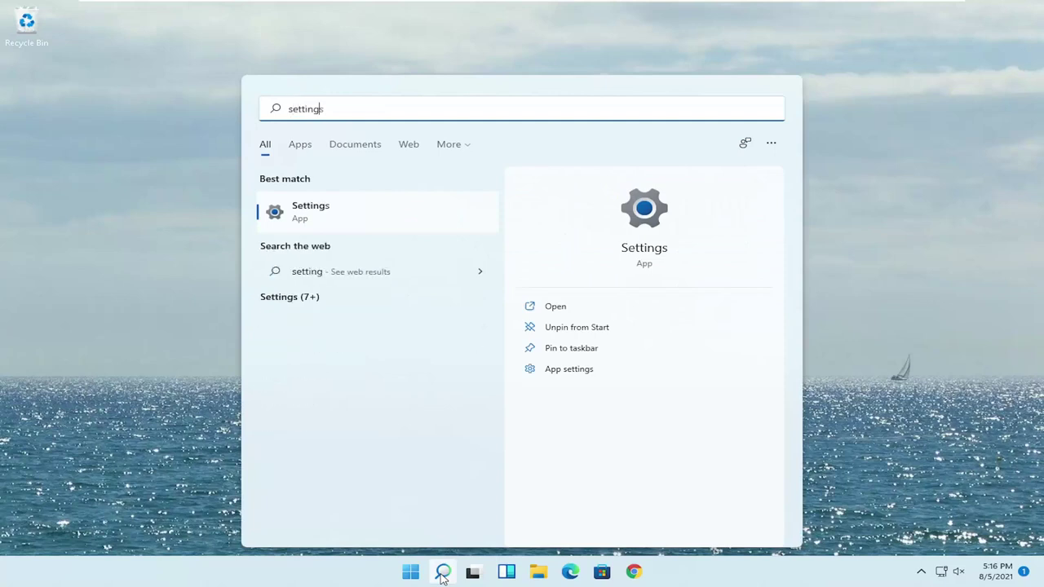
click(314, 213)
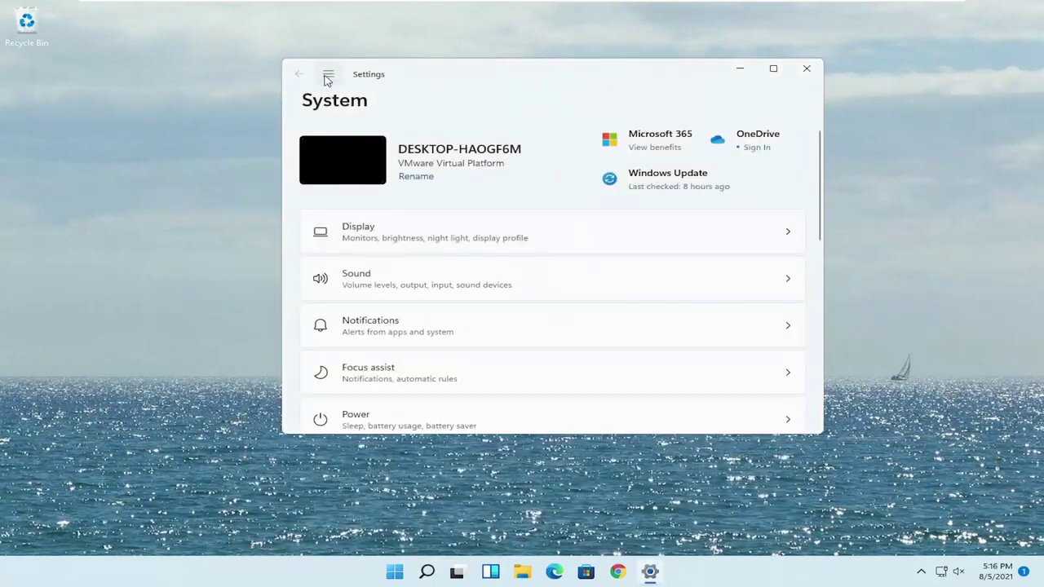
click(328, 78)
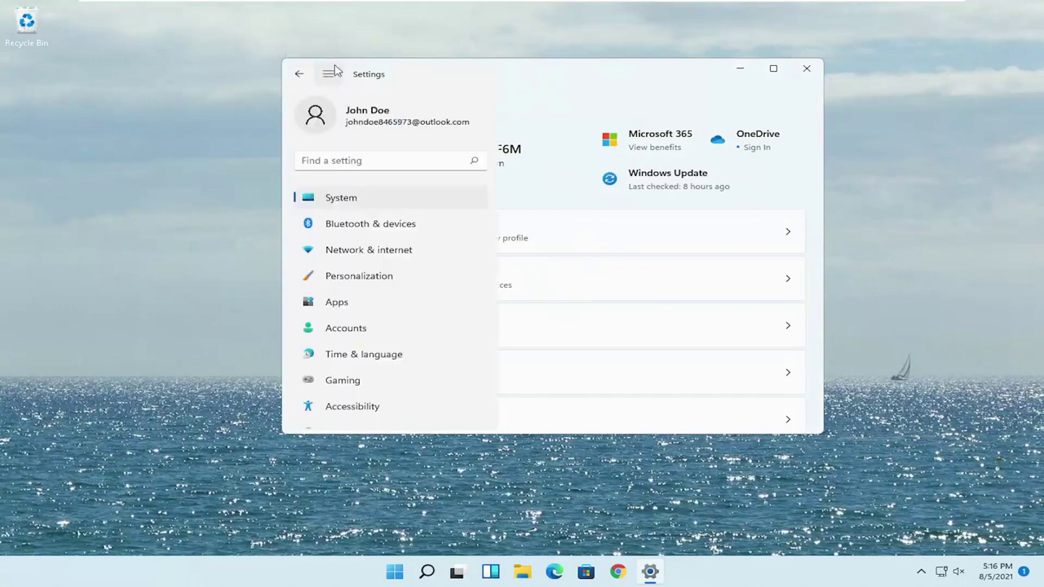
click(319, 204)
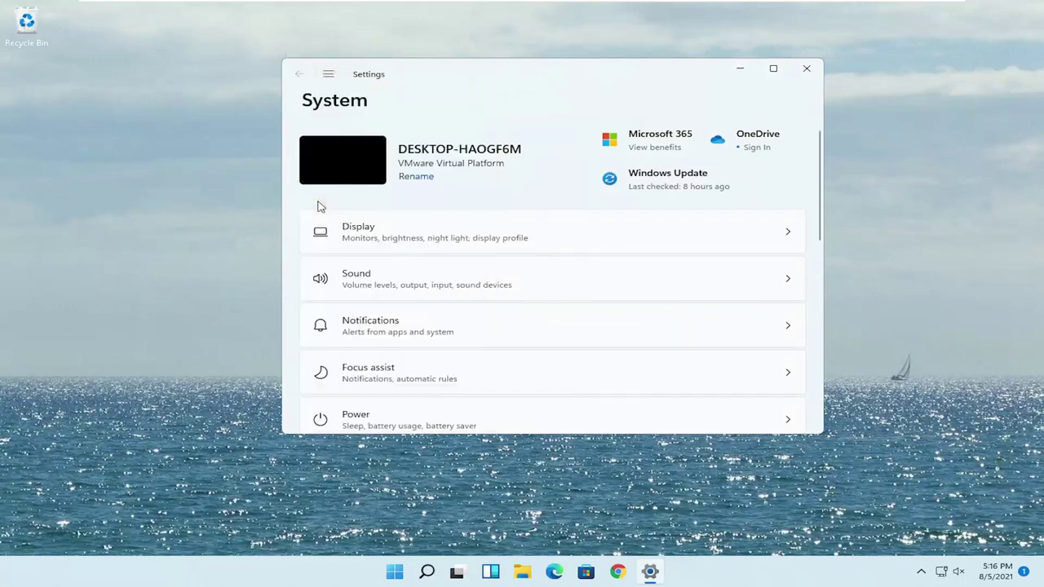
click(399, 285)
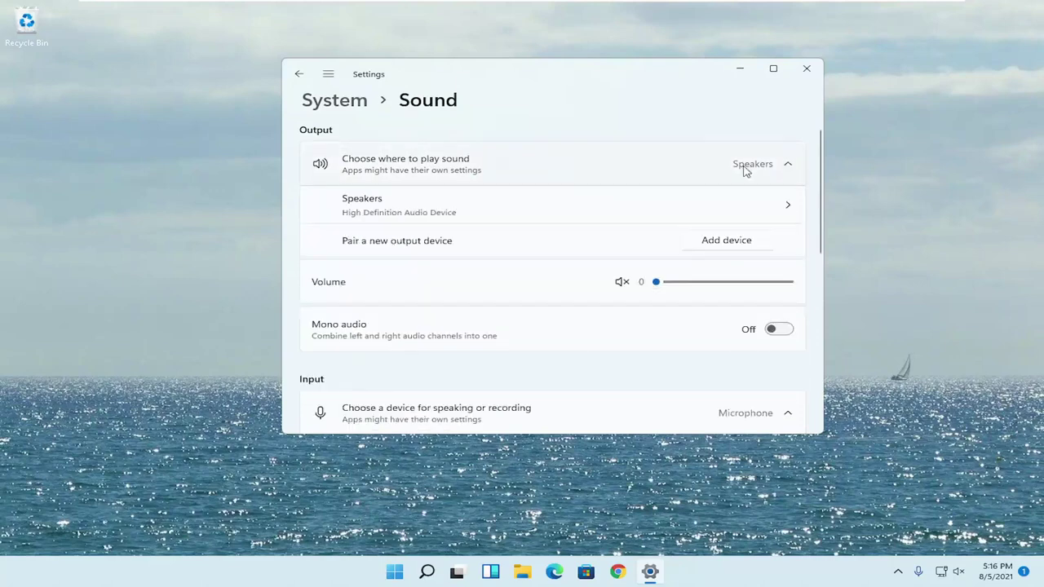
click(397, 209)
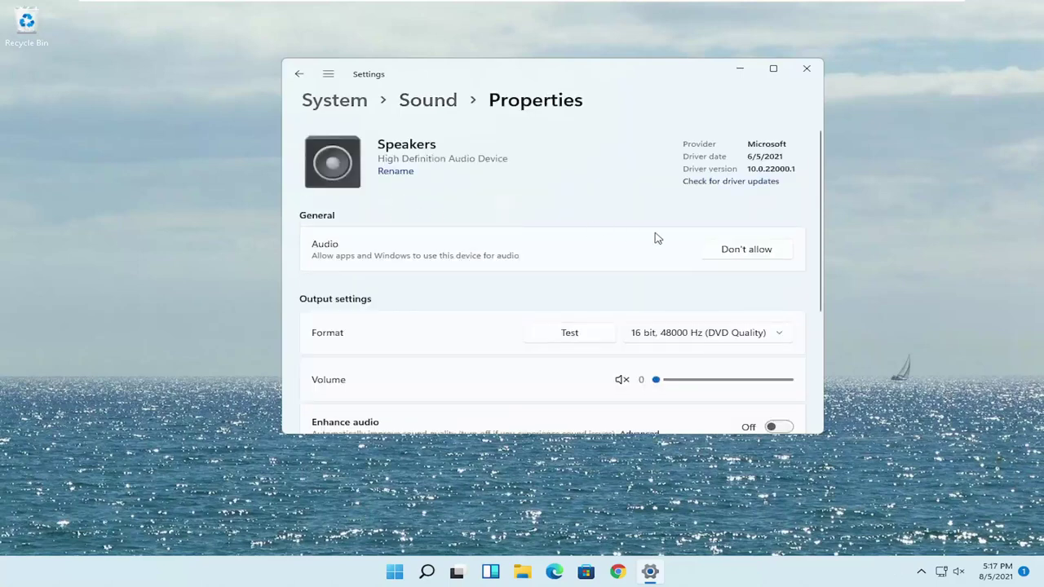
click(746, 251)
click(638, 215)
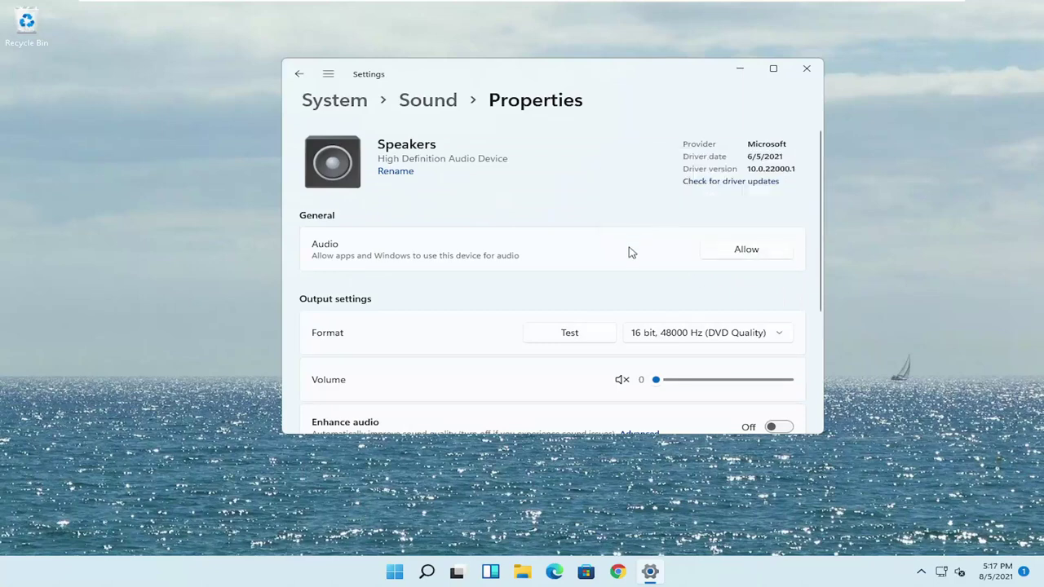
click(743, 256)
scroll(706, 275, down, 1)
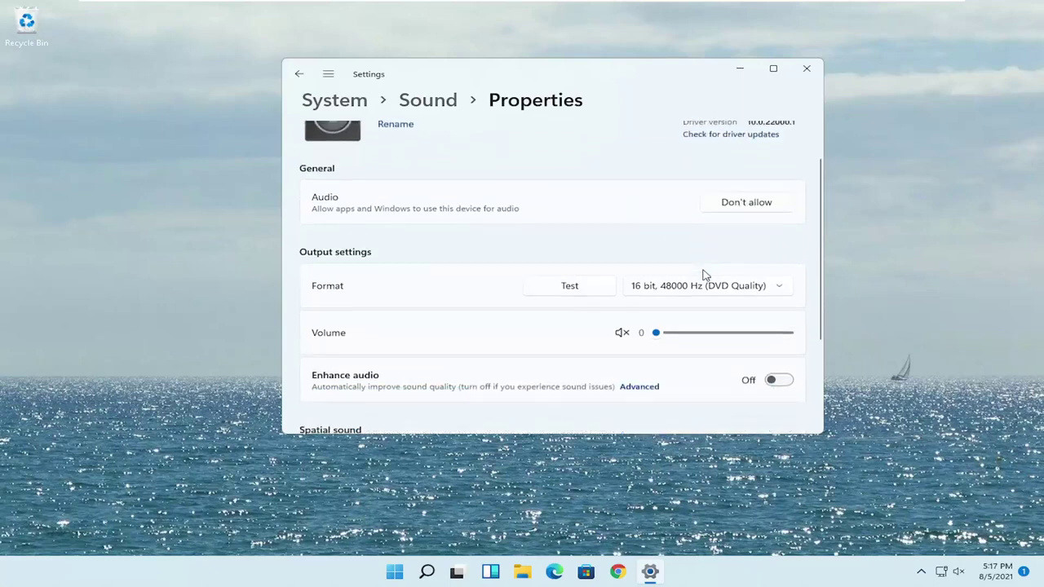
scroll(583, 245, down, 1)
drag(673, 291, 601, 291)
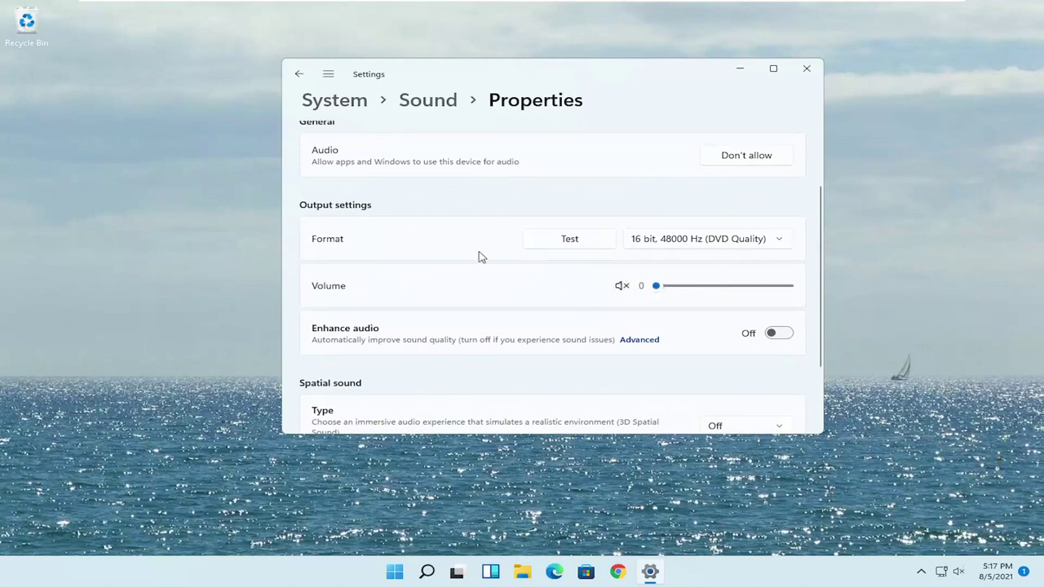
scroll(456, 229, up, 2)
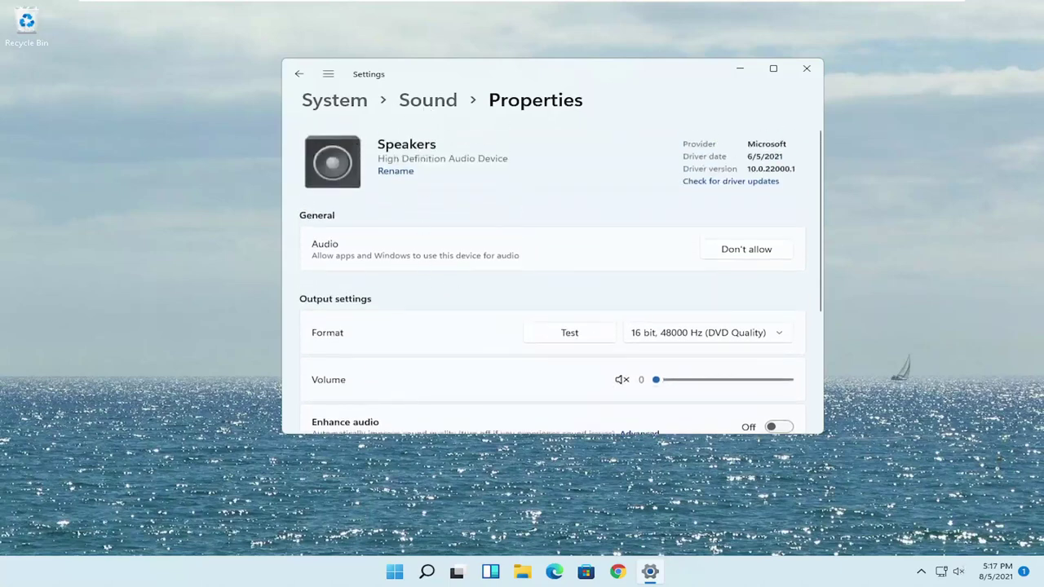
click(299, 75)
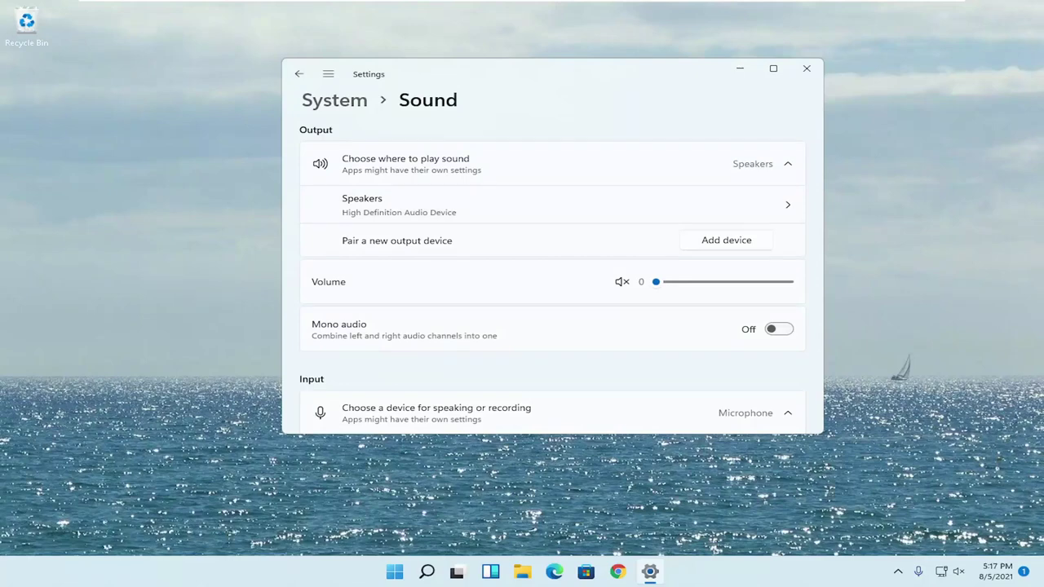
- Close Settings, search 'troubleshoot', and open the Troubleshoot page under System
click(805, 70)
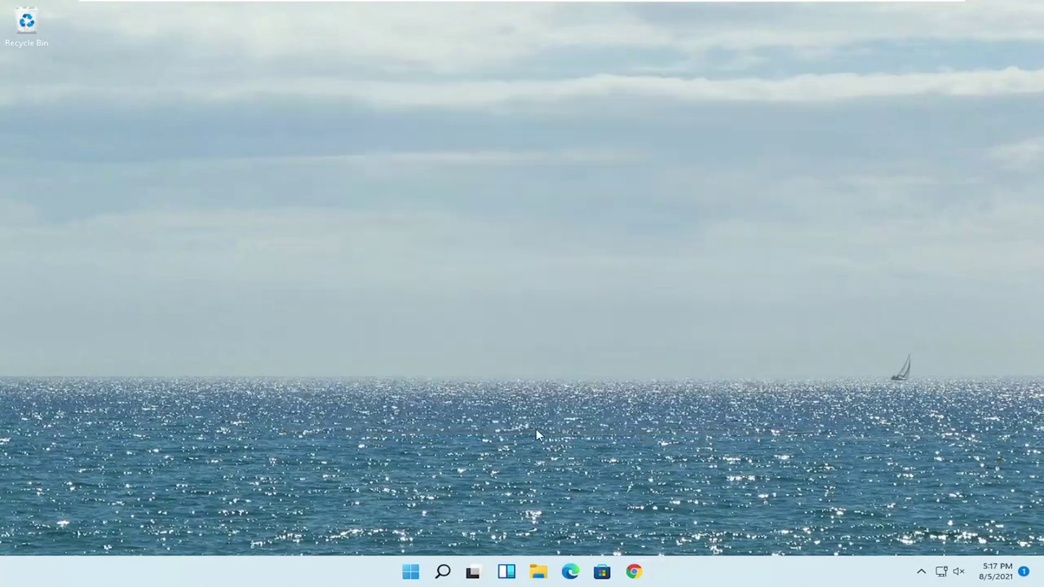
text(troubleshoot)
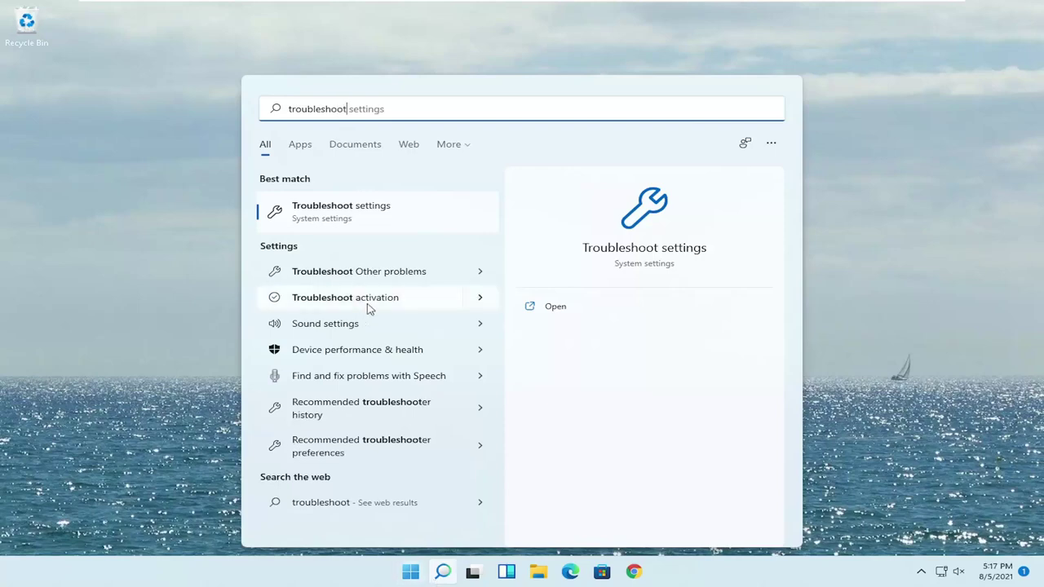
click(382, 222)
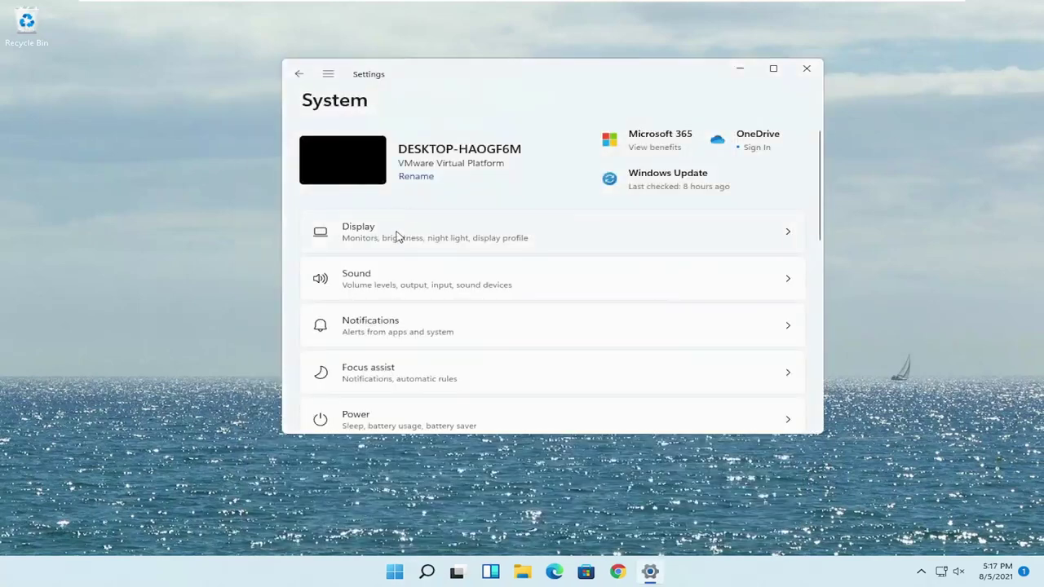
scroll(487, 312, down, 5)
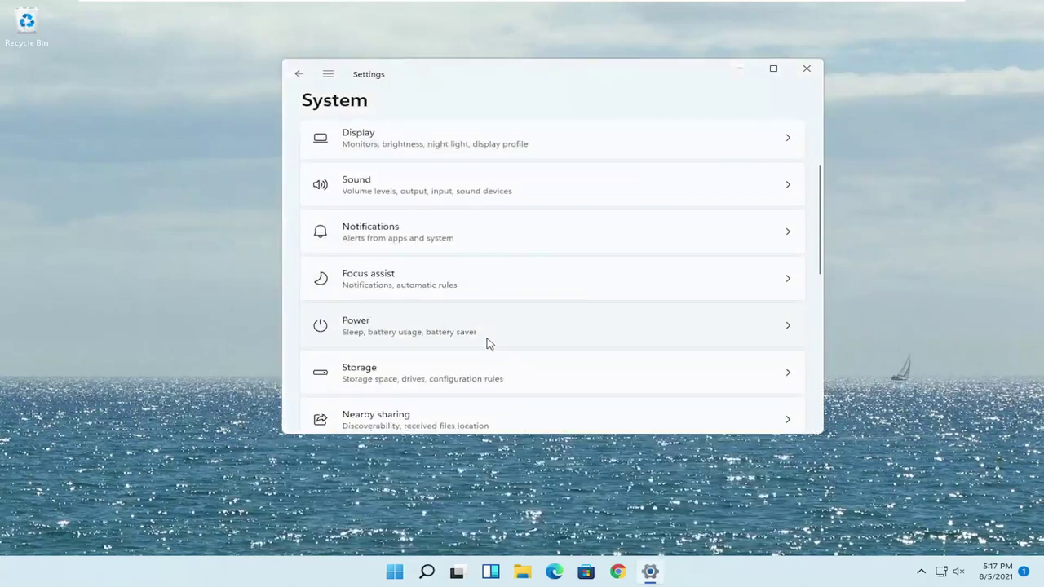
scroll(487, 346, down, 3)
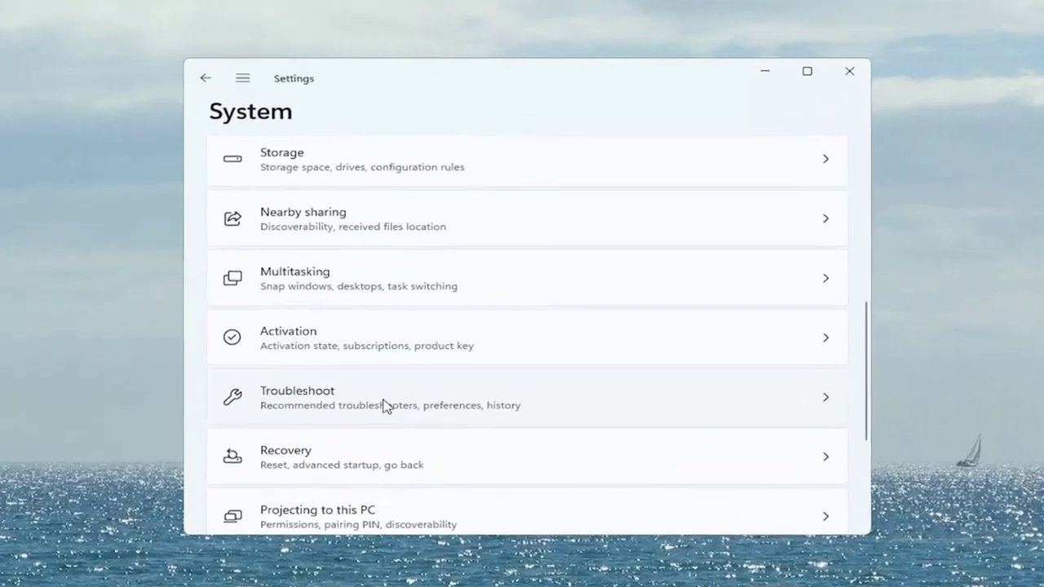
click(441, 335)
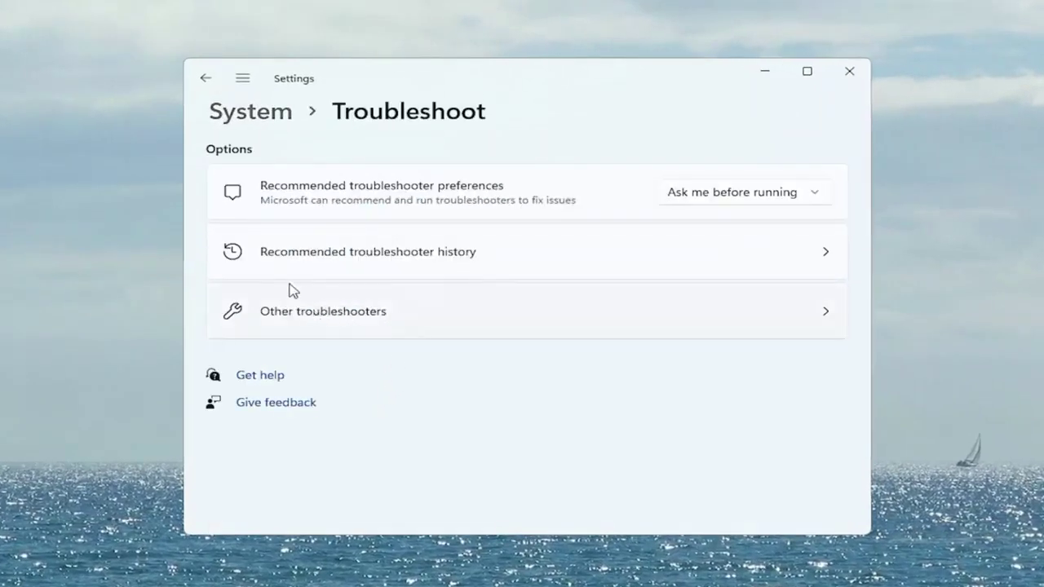
- Run the Playing Audio troubleshooter from the Other troubleshooters list
click(357, 329)
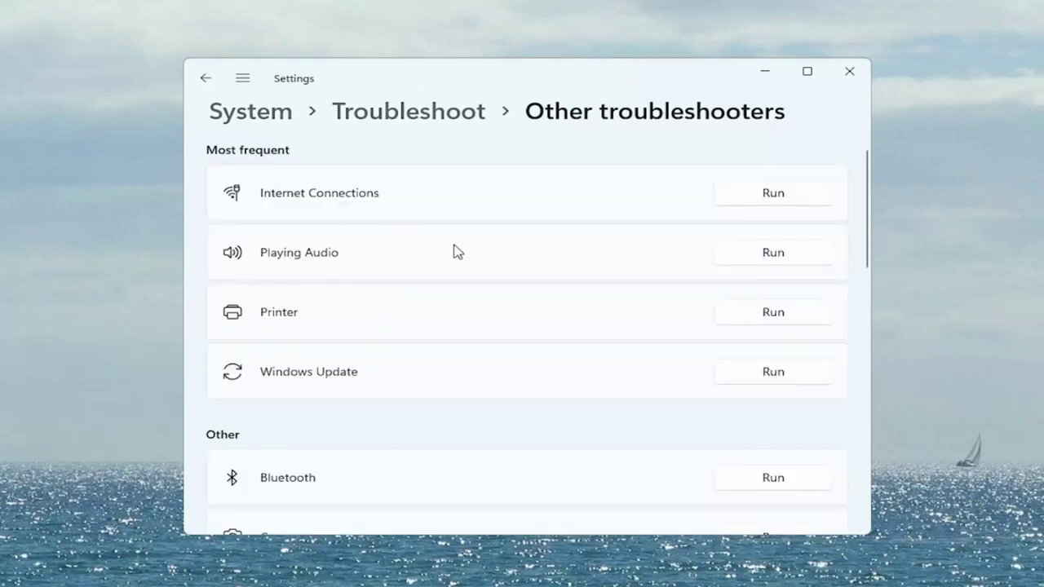
click(775, 253)
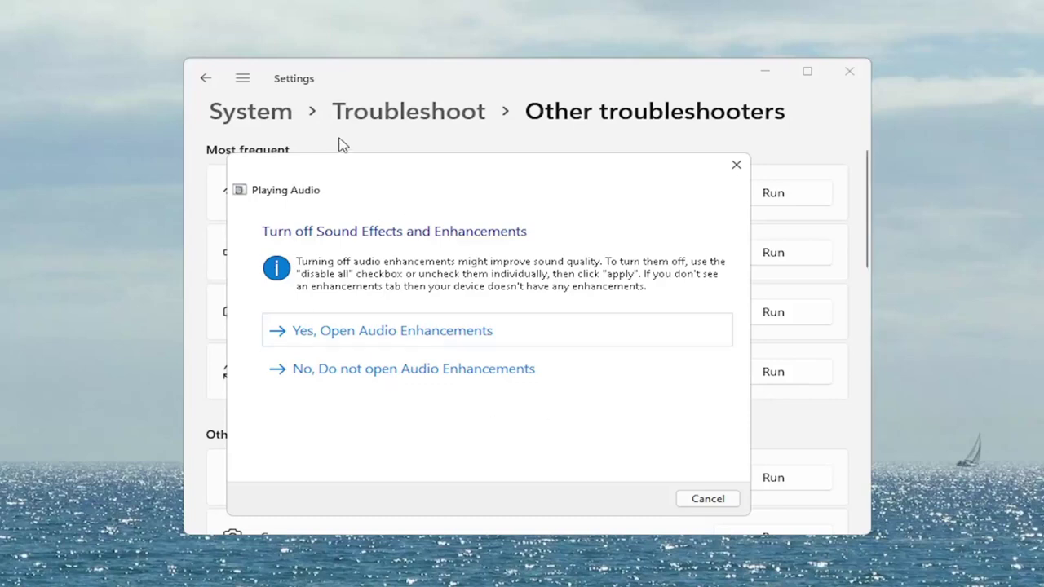
- Decline opening Audio Enhancements, close the finished Playing Audio troubleshooter, then exit Settings
click(368, 377)
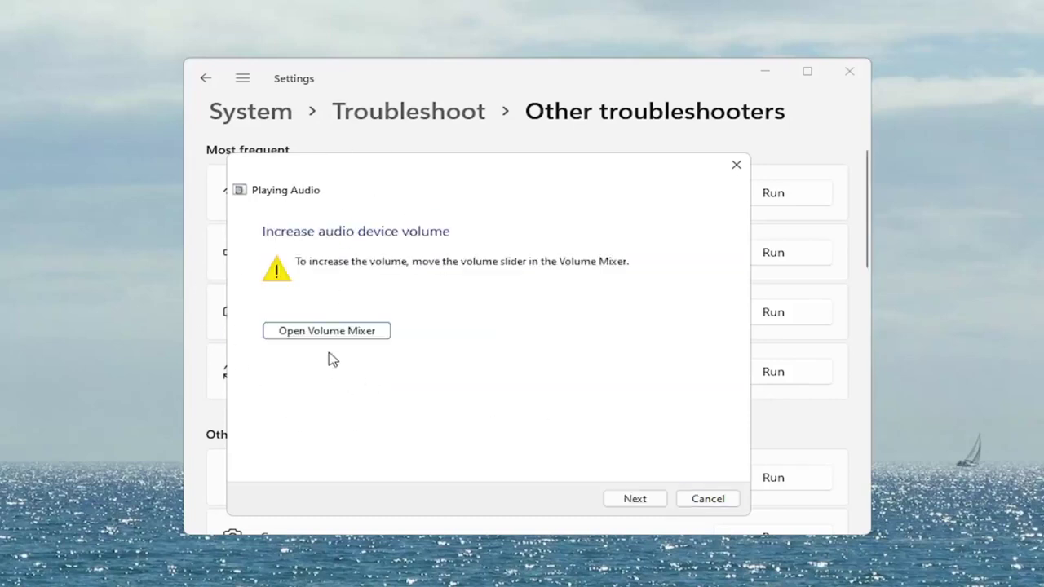
click(629, 499)
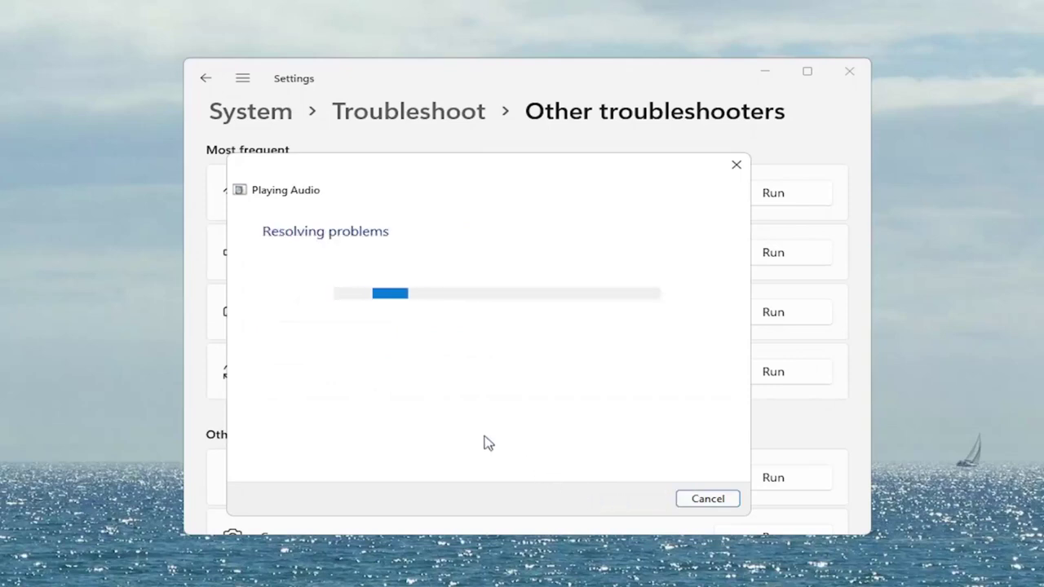
click(707, 501)
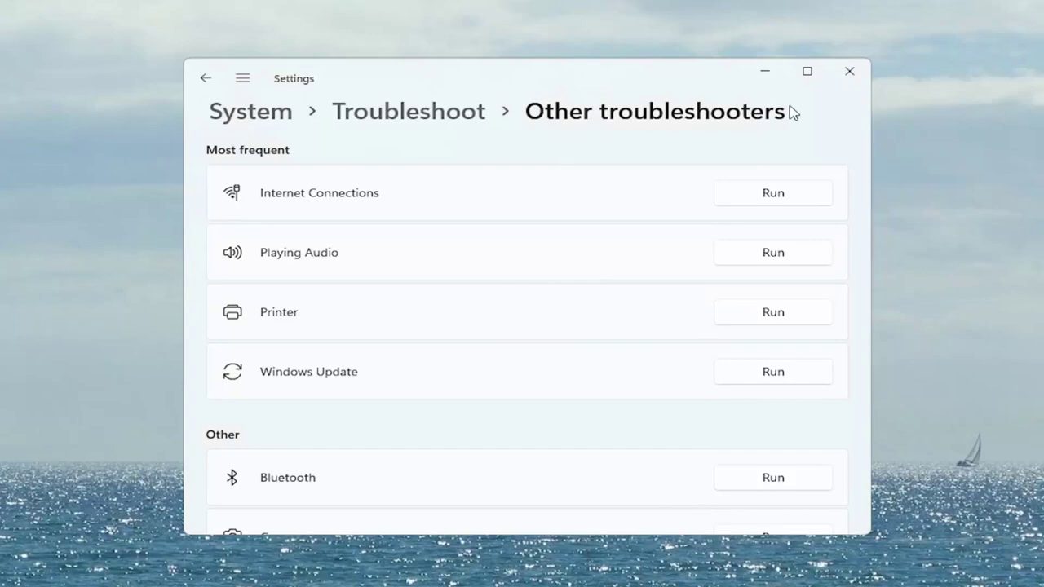
click(849, 72)
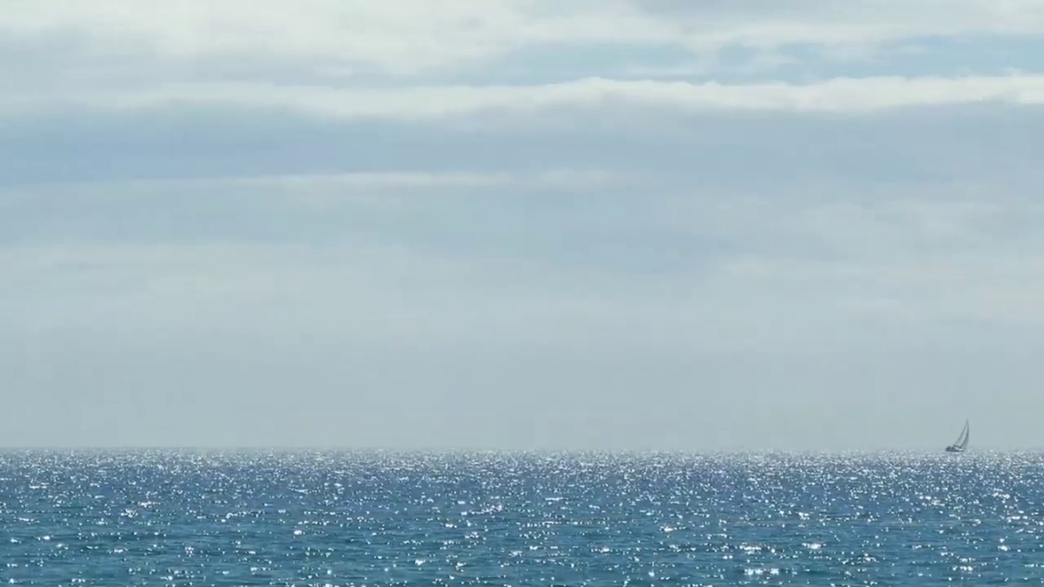